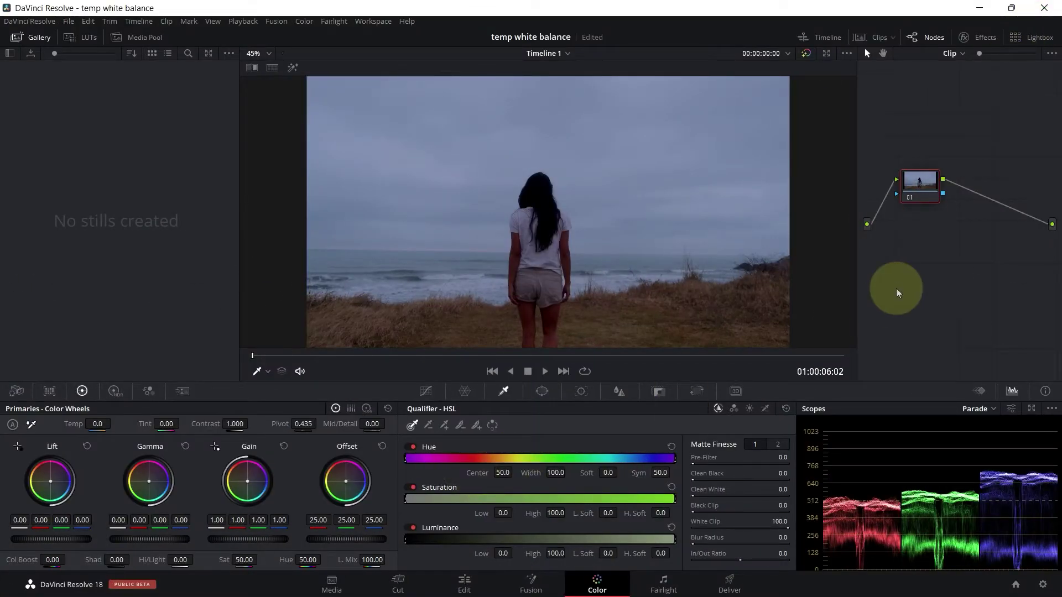
Step: Float the scopes with RGB parade and waveform side by side, placed below the sky
click(1031, 410)
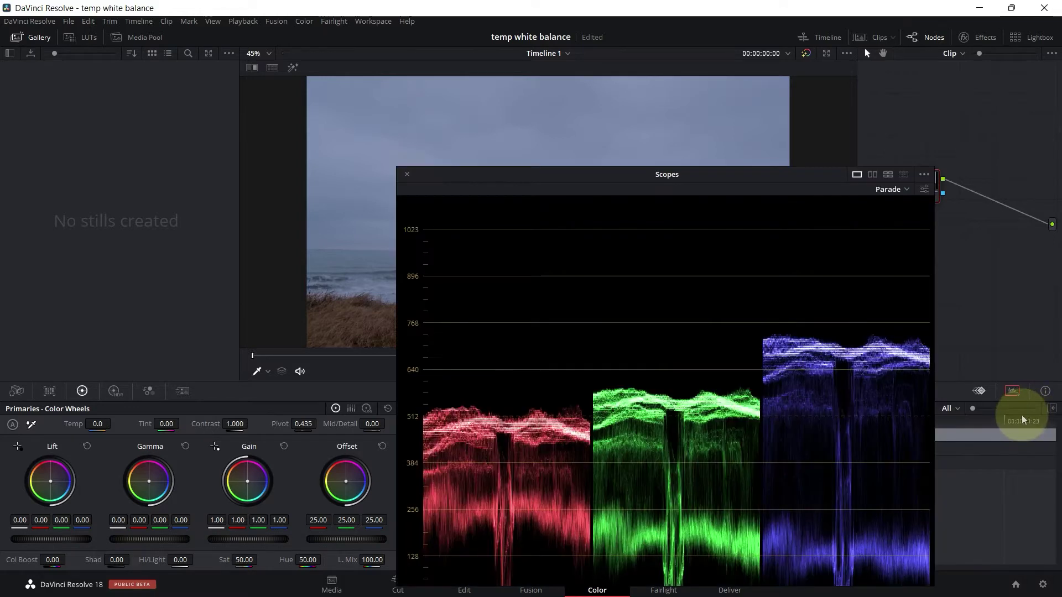
drag(754, 169, 618, 86)
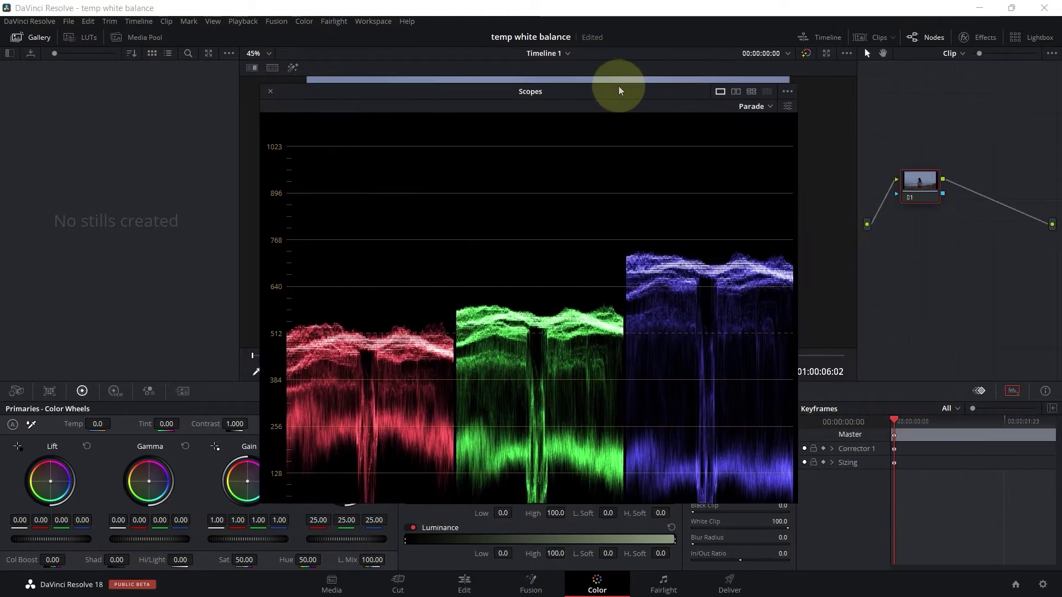
click(736, 92)
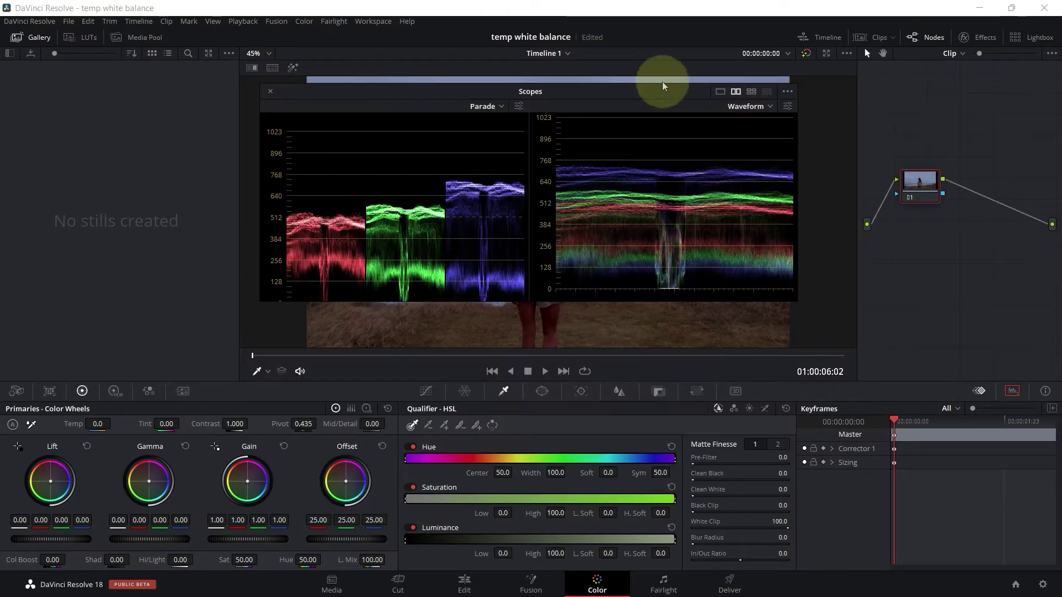
drag(627, 87, 655, 164)
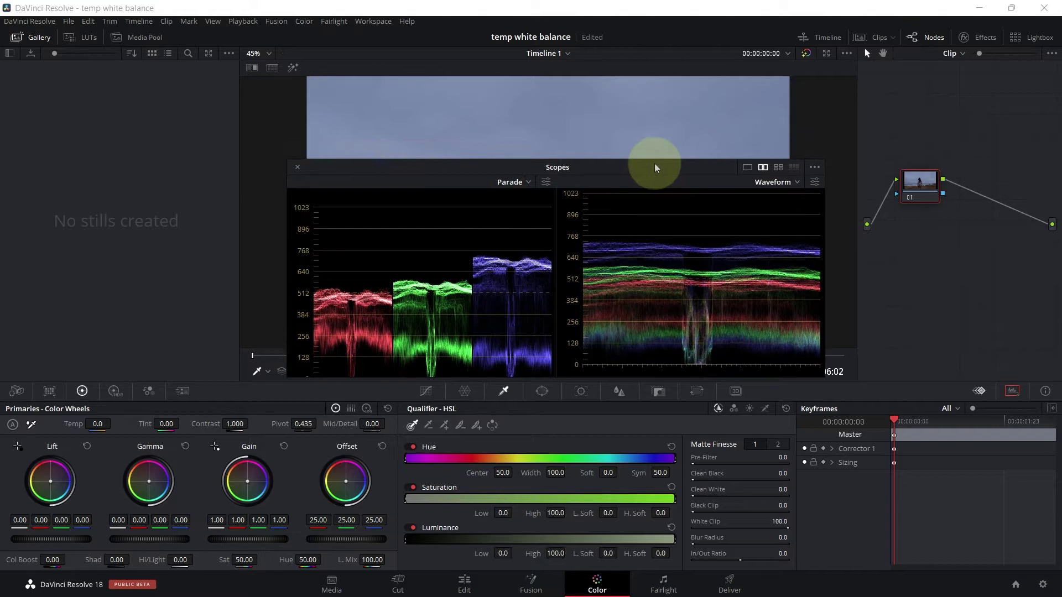
drag(912, 191, 929, 191)
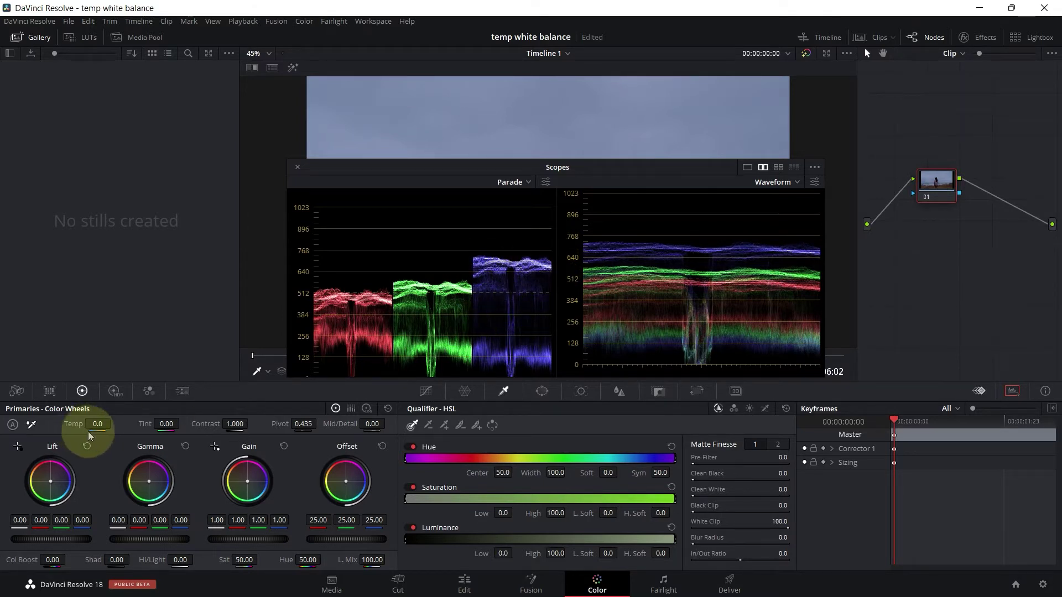
Step: Drag Temp up to 1170.0 to warm the beach clip
mouse_move(97, 426)
mouse_down()
mouse_move(146, 450)
mouse_move(157, 398)
mouse_move(104, 417)
mouse_move(109, 430)
mouse_move(105, 417)
mouse_up()
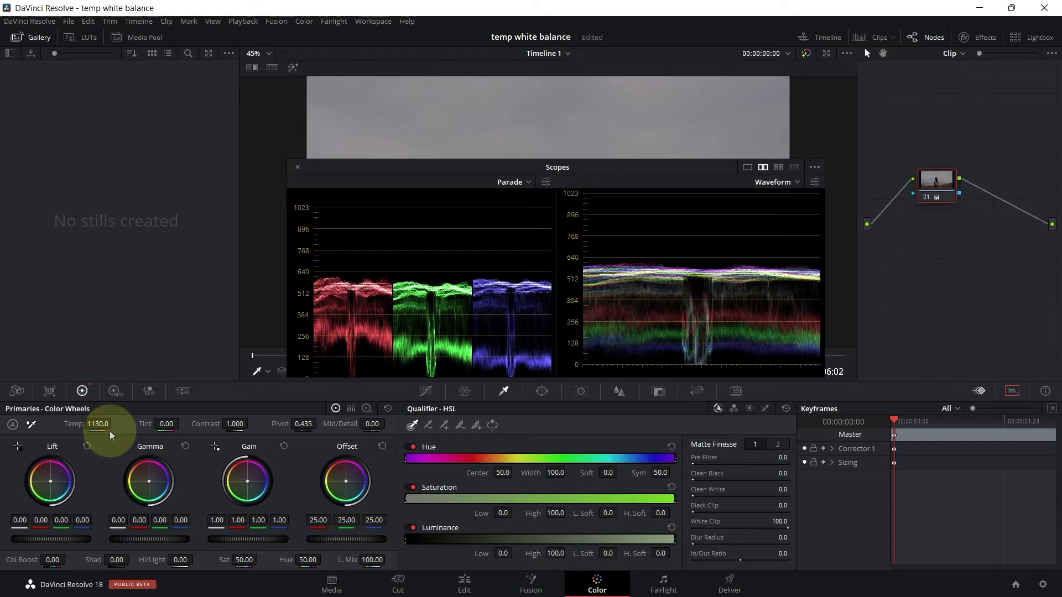
mouse_move(90, 427)
mouse_down()
mouse_move(52, 437)
mouse_move(96, 429)
mouse_up()
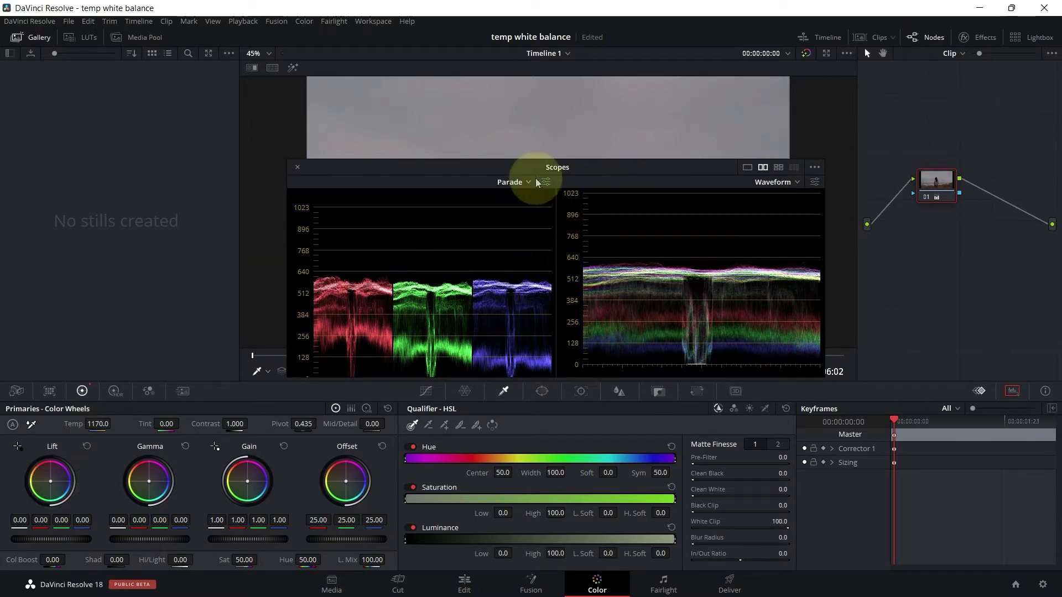
Step: Switch the scopes to a single enlarged parade and set Tint to -18.50
click(748, 168)
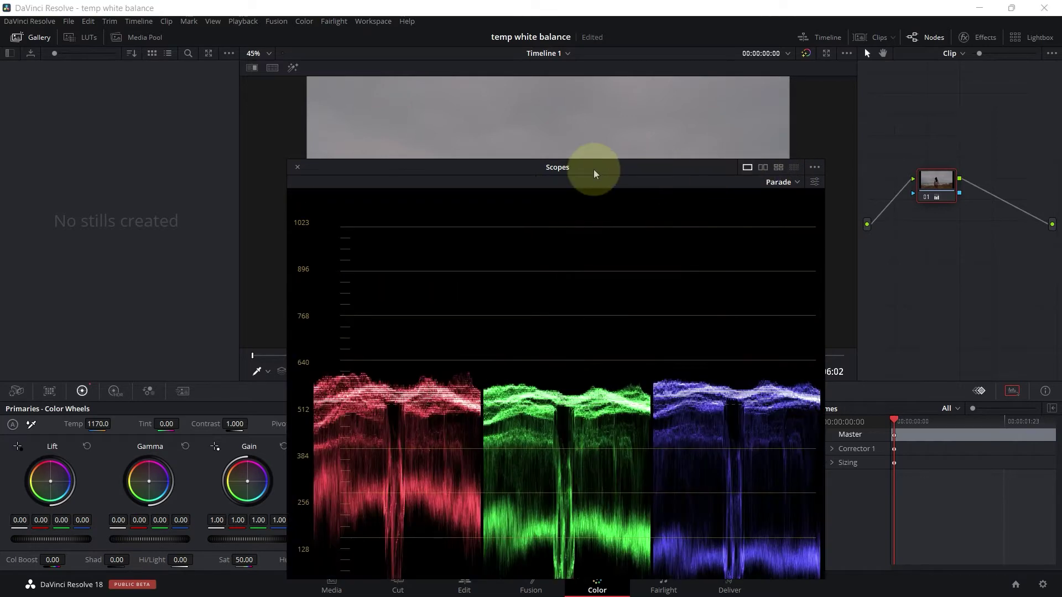
drag(623, 167, 755, 95)
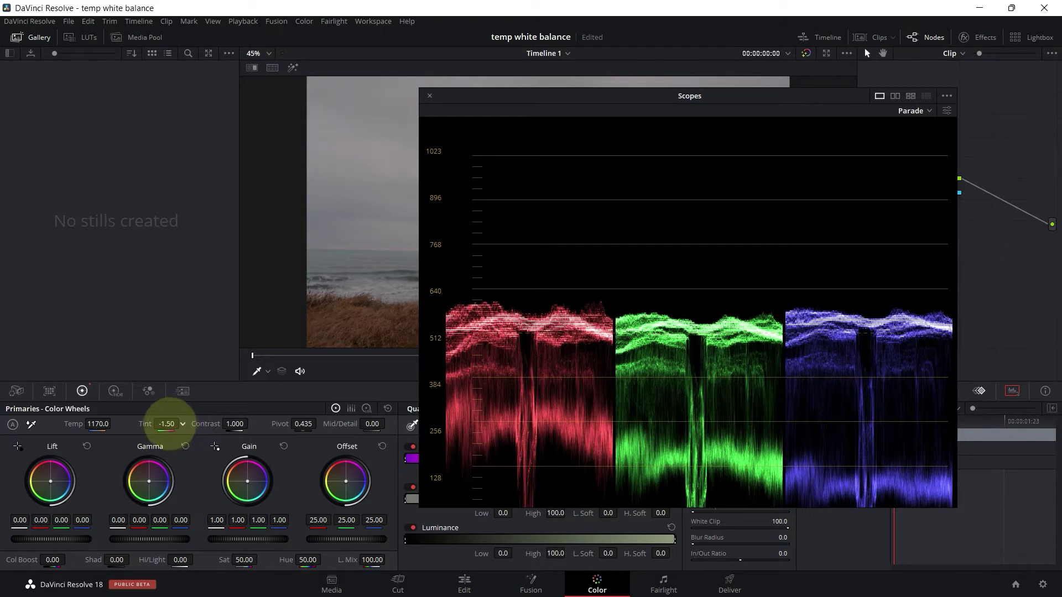
drag(170, 420, 152, 421)
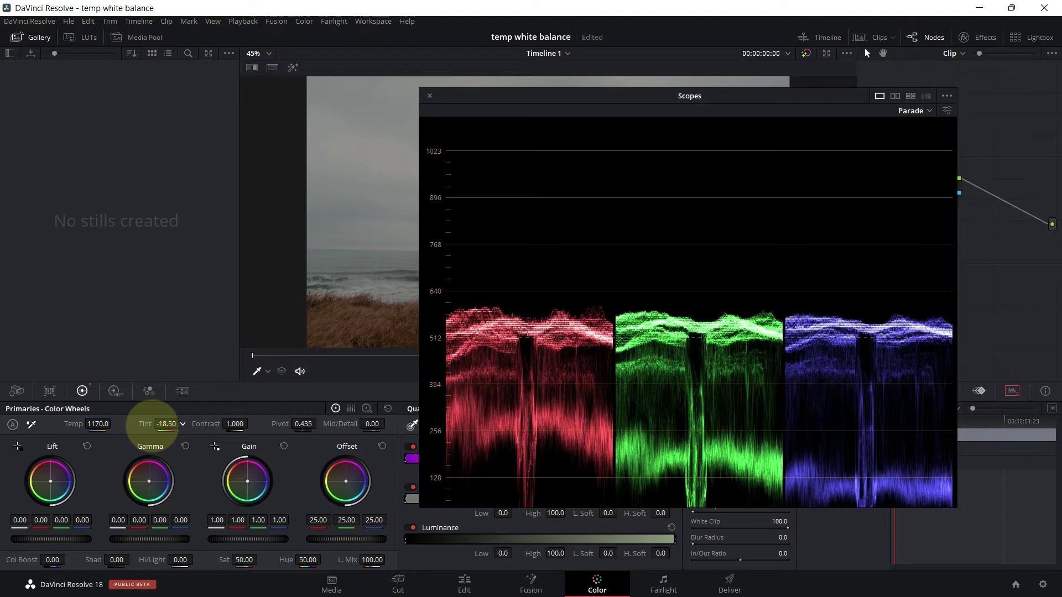
drag(608, 98, 630, 114)
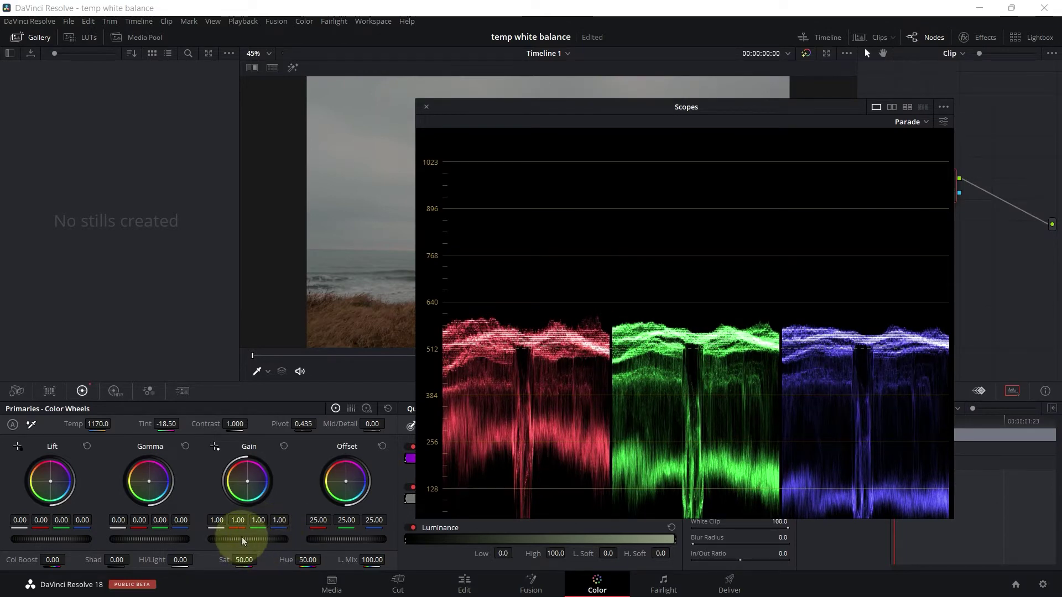
Step: Raise the master Gain to 1.65, keeping the scopes clear of the clip
drag(241, 537, 526, 477)
drag(766, 107, 1041, 94)
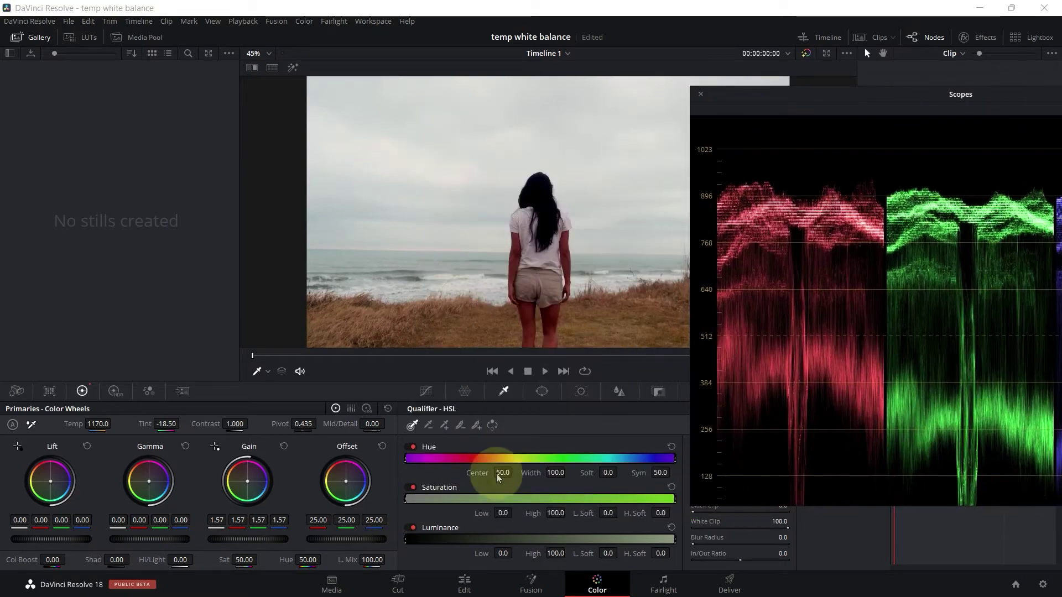
drag(251, 545, 289, 534)
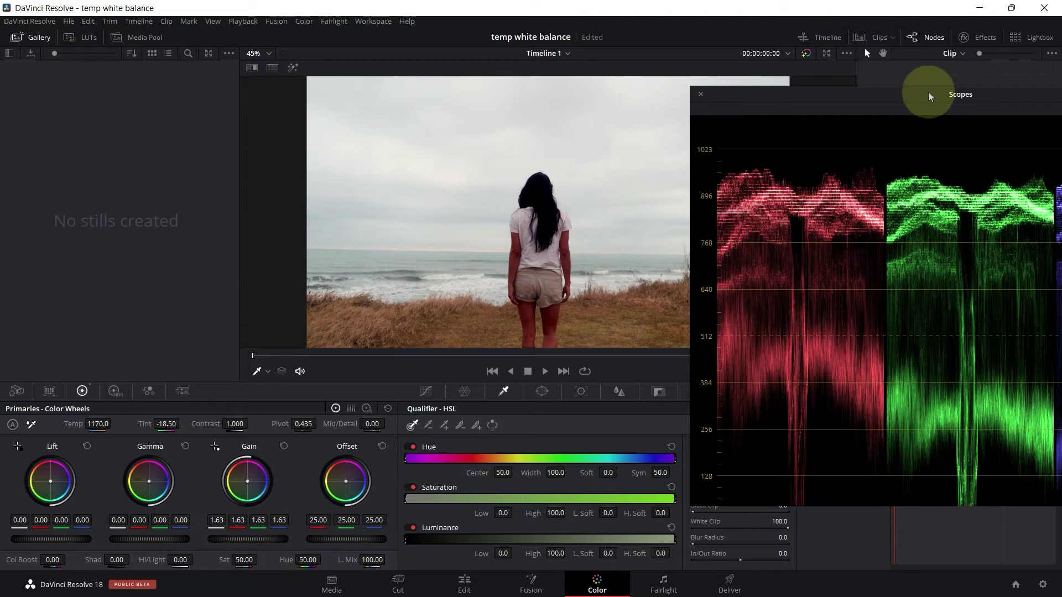
drag(929, 92, 626, 97)
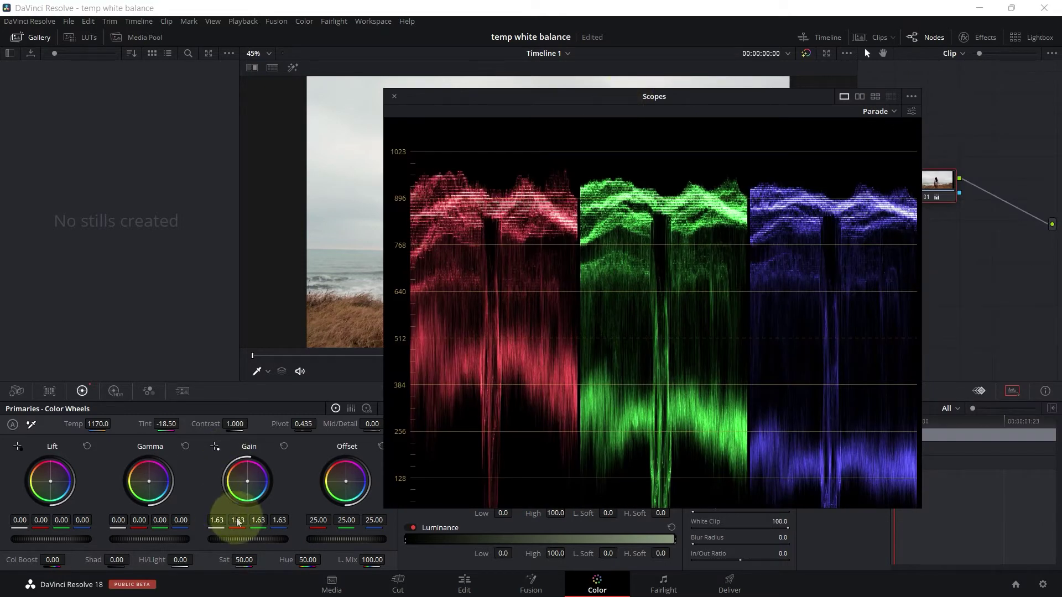
drag(244, 545, 257, 540)
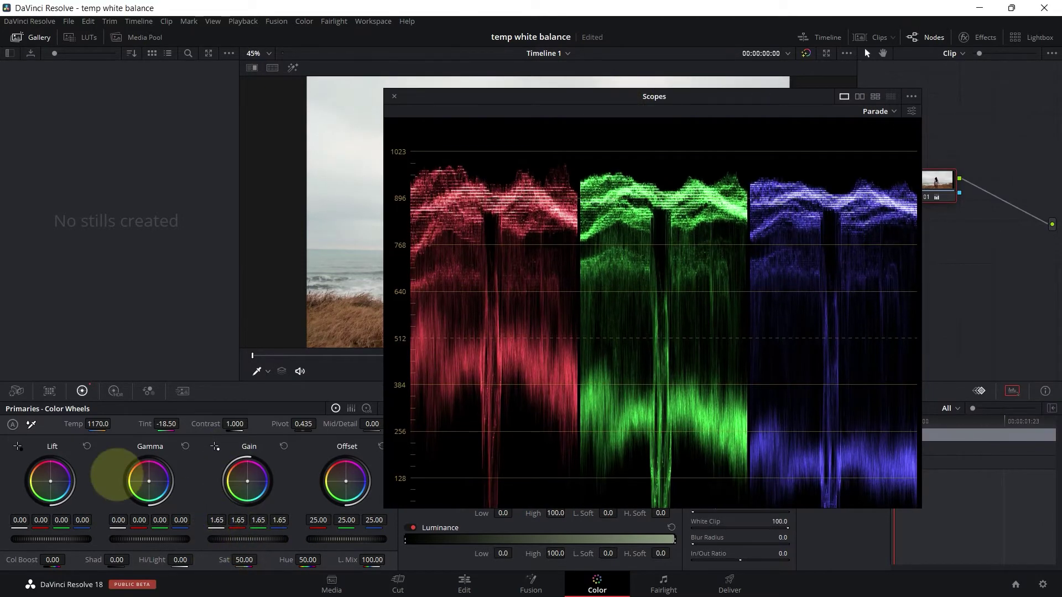
Step: Ease Temp back to 1120.0 and reposition the widened scopes window
drag(104, 427, 94, 427)
drag(571, 101, 963, 171)
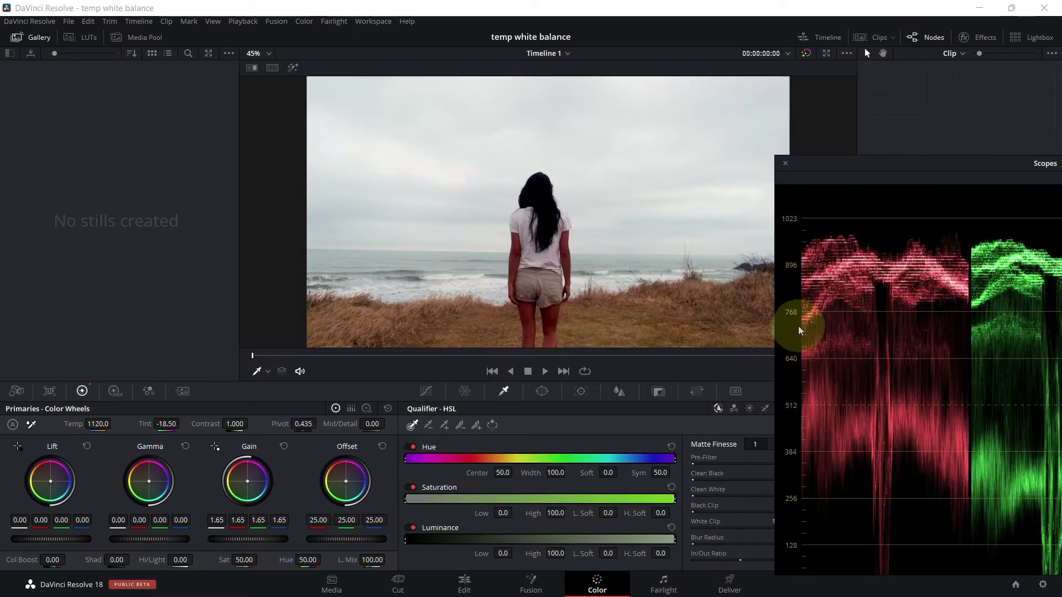
drag(925, 167, 504, 84)
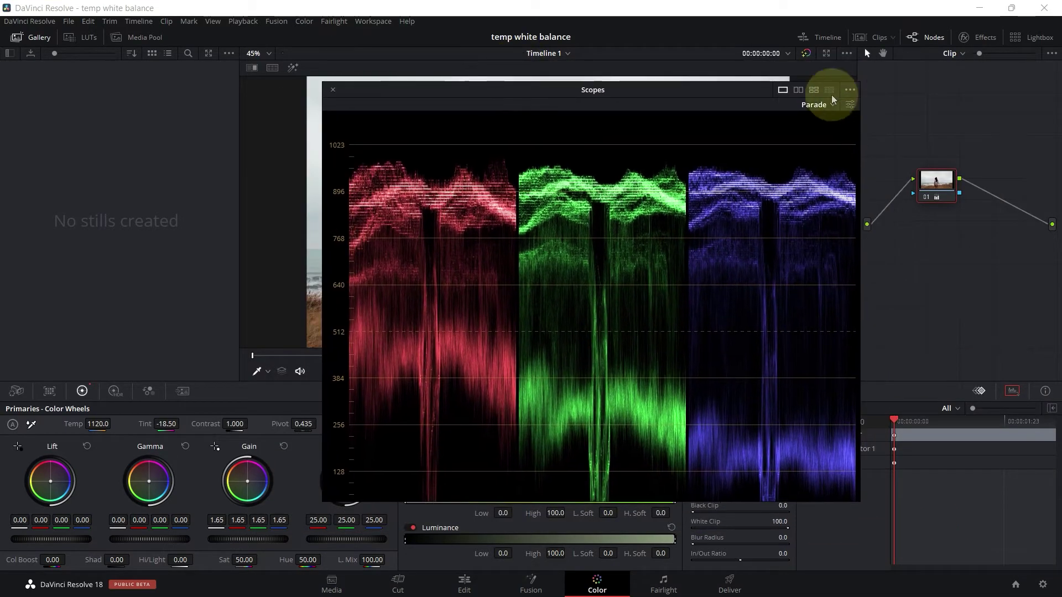
Step: Close the floating scopes and grab the graded frame as a gallery still
click(332, 90)
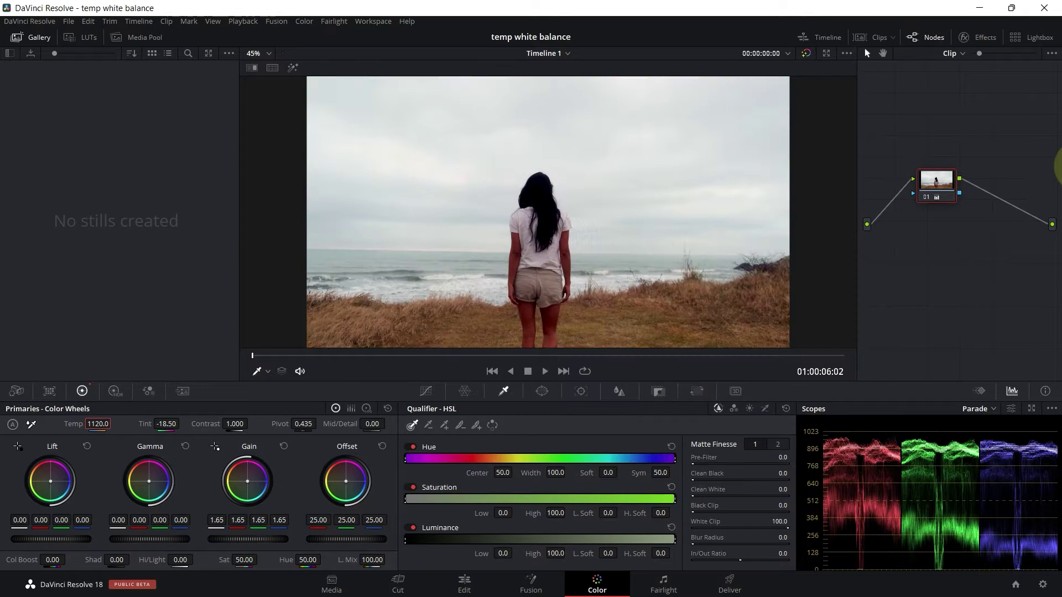
right_click(653, 173)
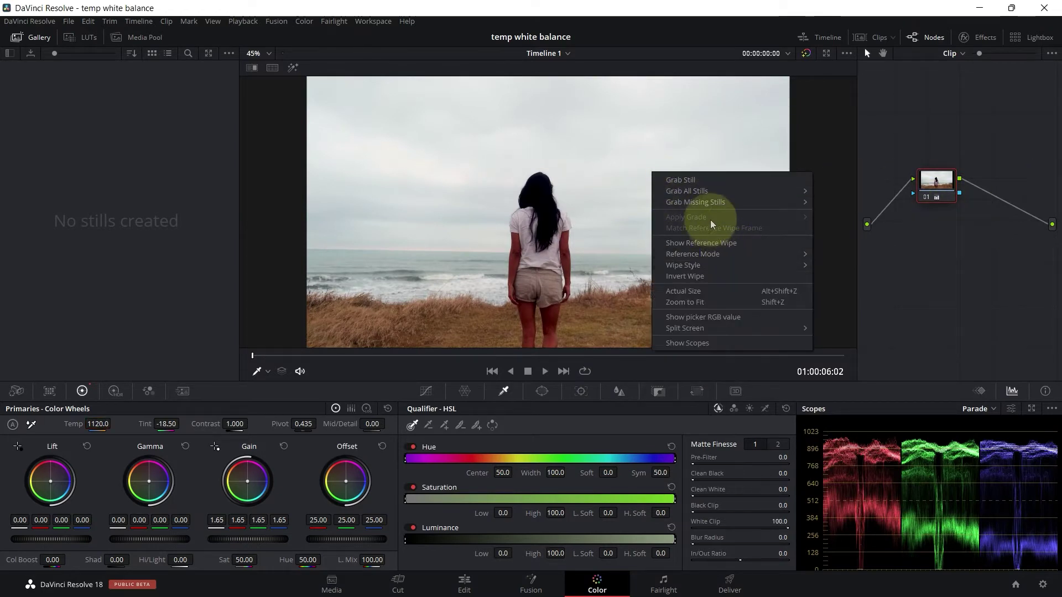
click(709, 180)
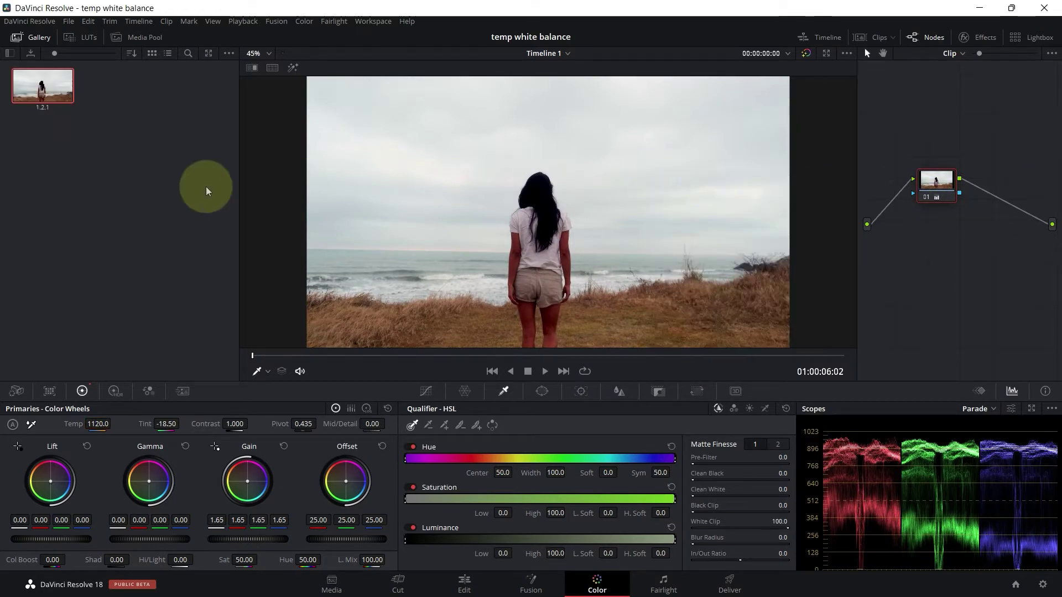
Step: Label the still WBT and reset the clip's node grade to neutral
right_click(42, 110)
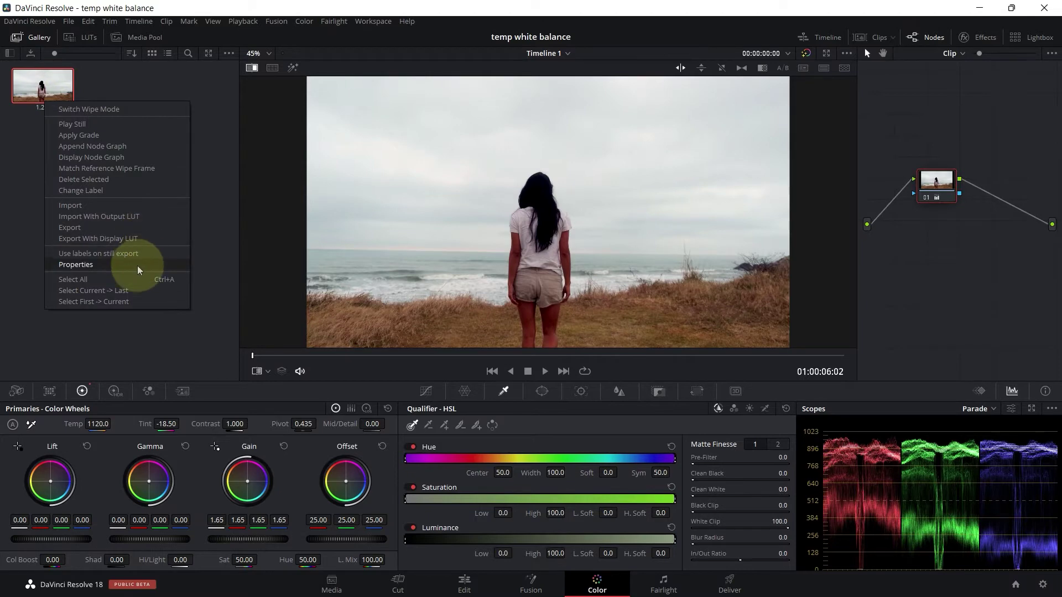
click(111, 191)
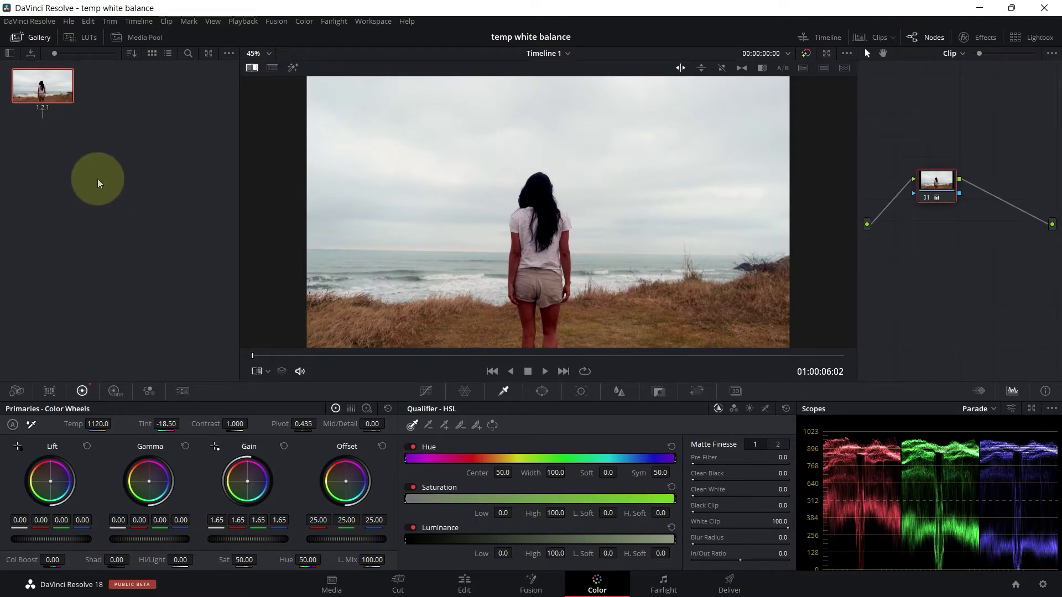
text(W)
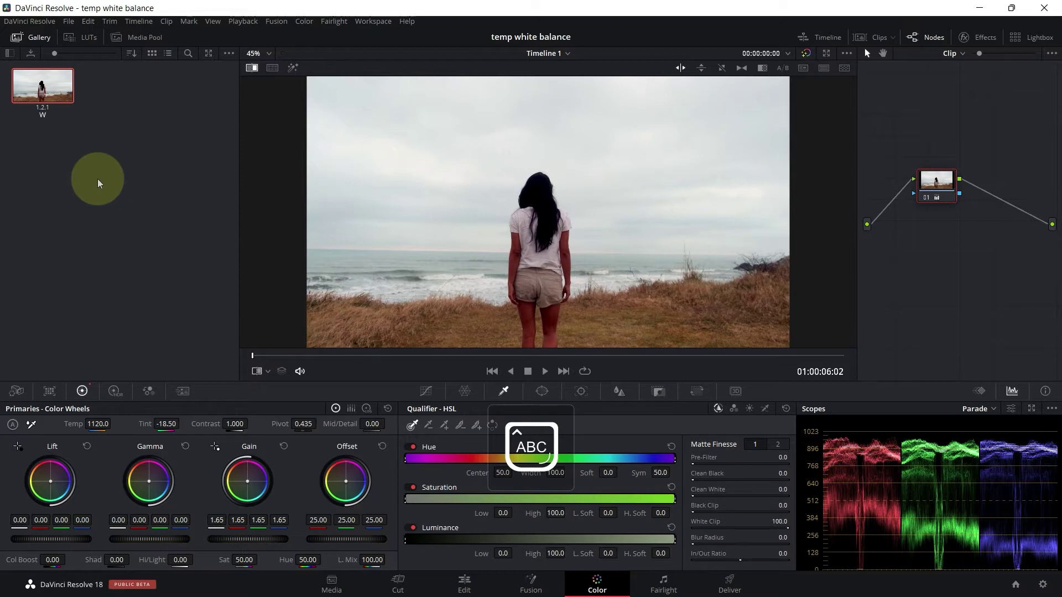
text(BT)
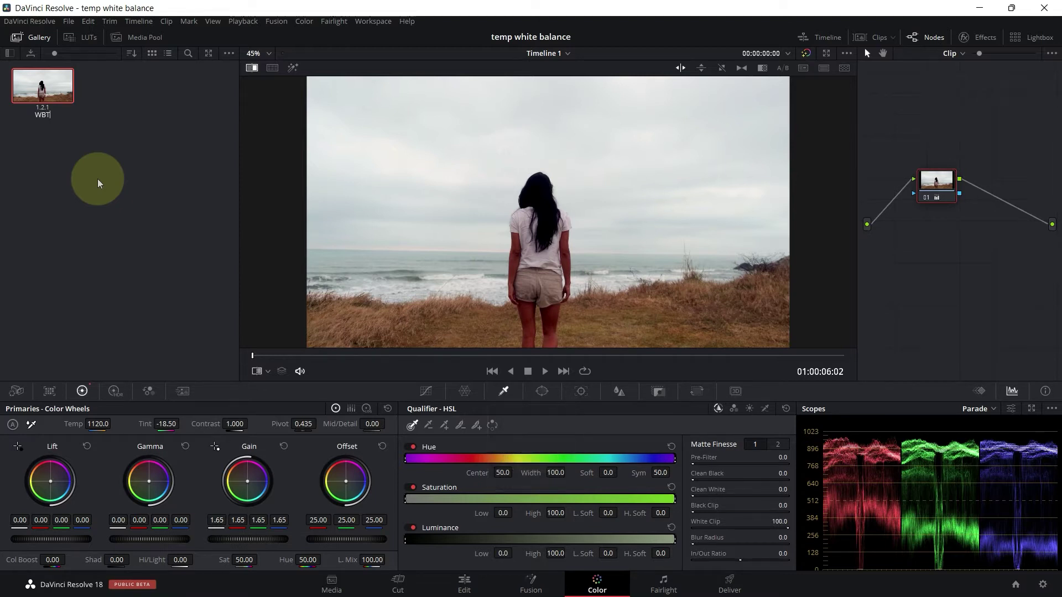
click(98, 178)
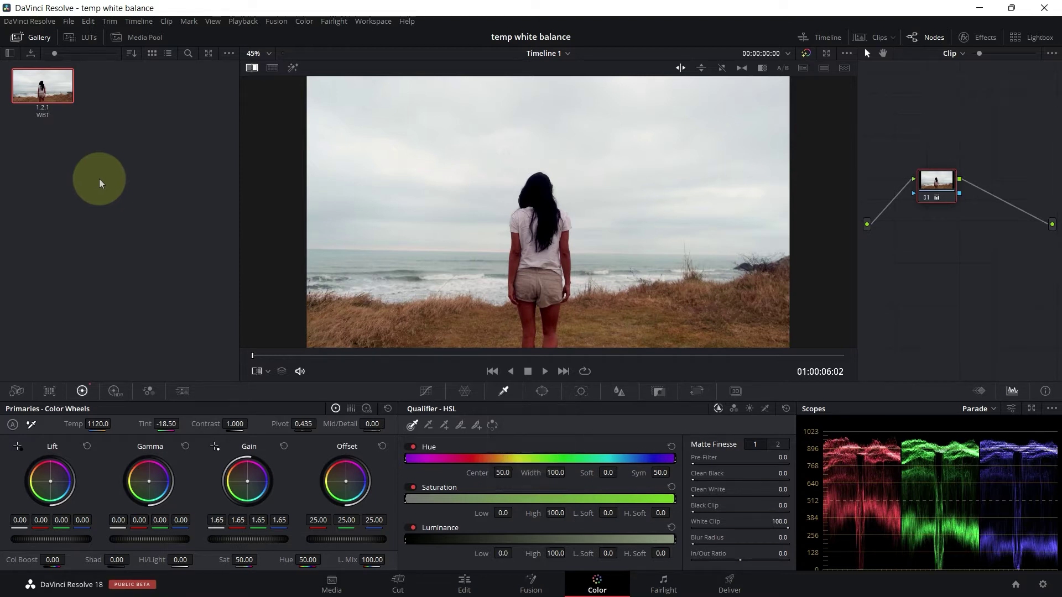
right_click(938, 183)
click(953, 188)
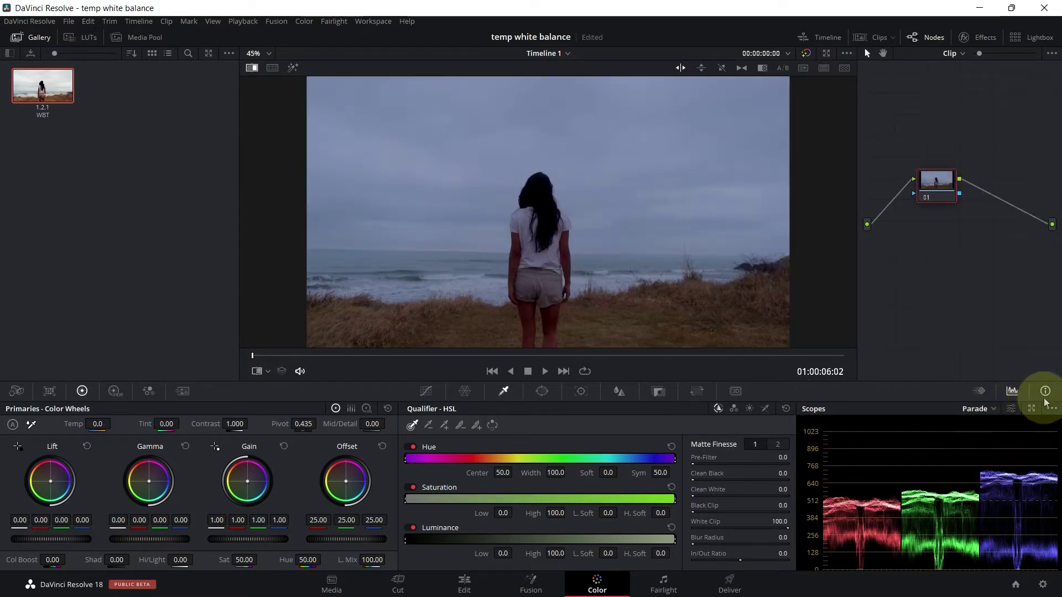
Step: Enlarge the parade and shift Offset to 24.55, 25.06, 19.76, cutting blue
click(1032, 410)
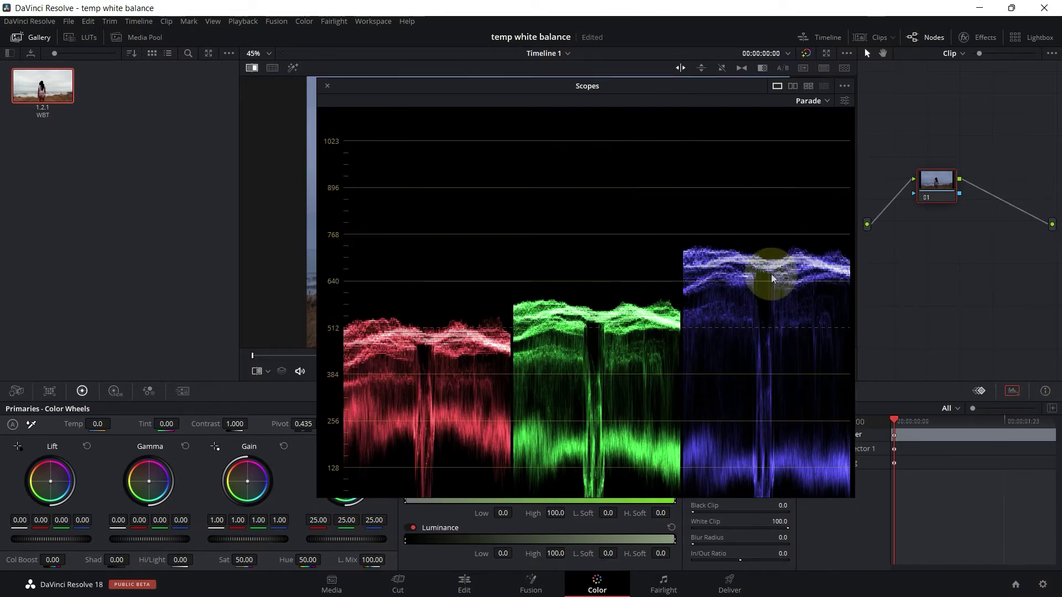
drag(653, 84, 641, 27)
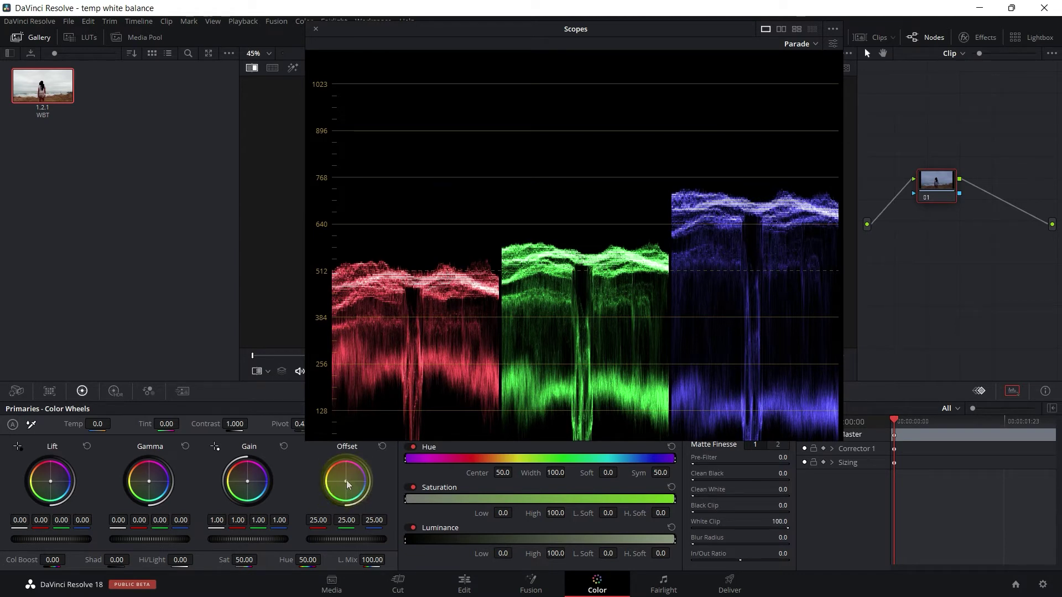
drag(346, 480, 344, 479)
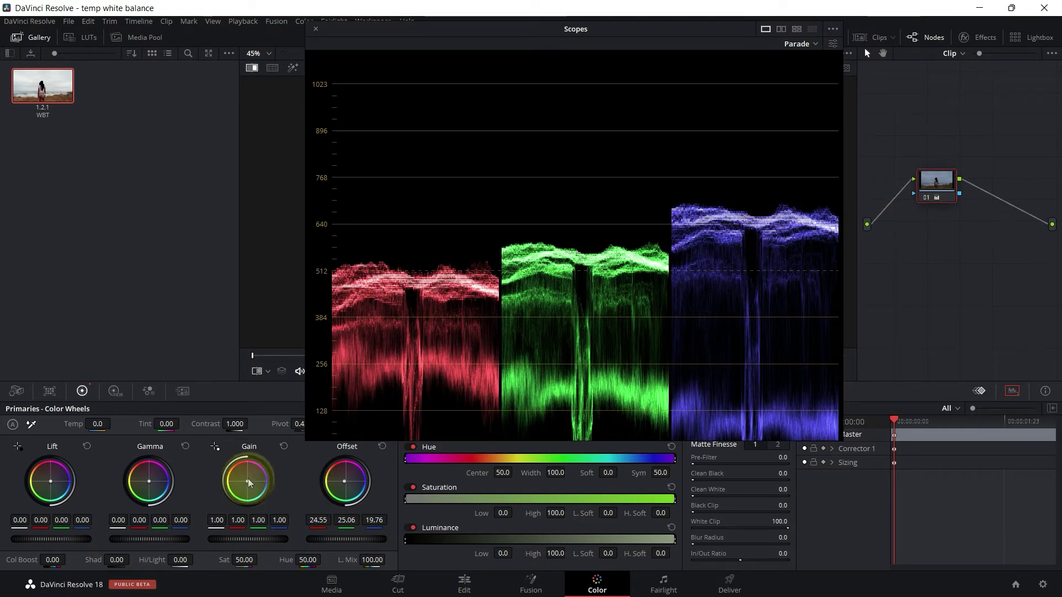
Step: Warm Gain to 1.62 master (red 1.76, blue 1.37) and nudge Gamma slightly
drag(253, 483, 232, 469)
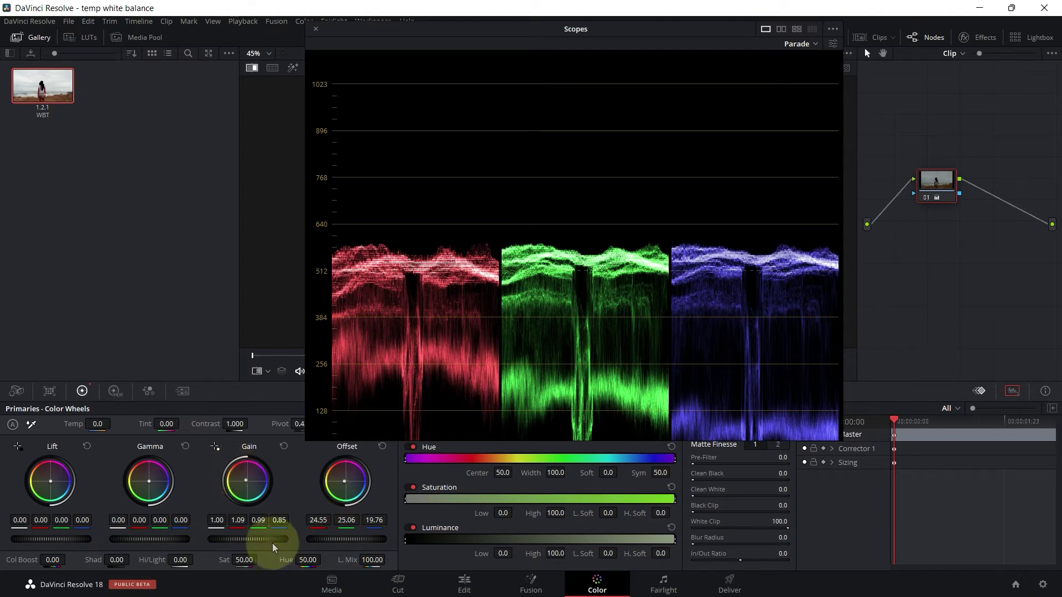
drag(243, 539, 571, 481)
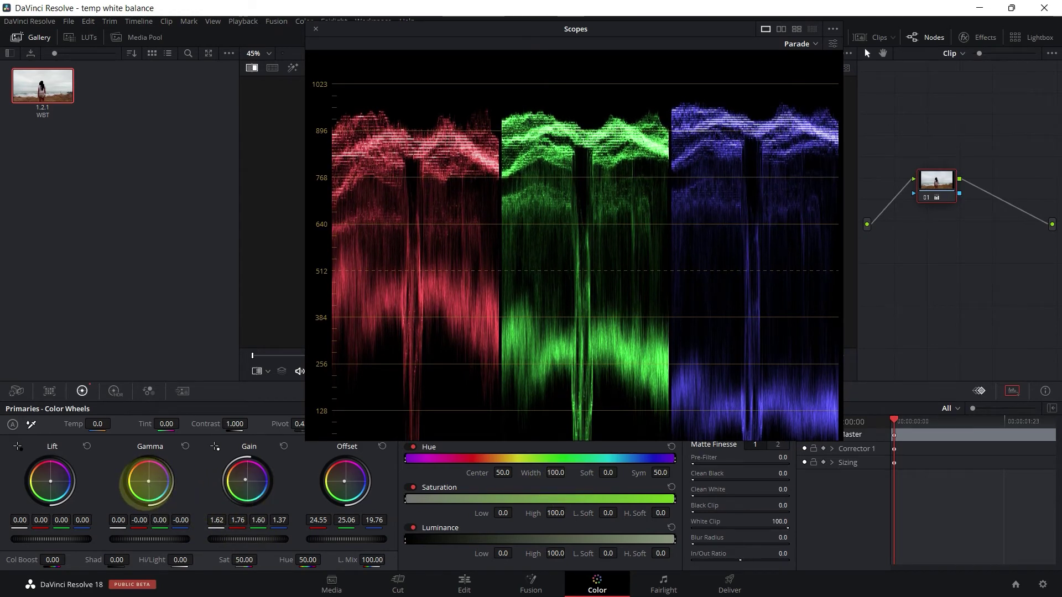
drag(148, 482, 133, 478)
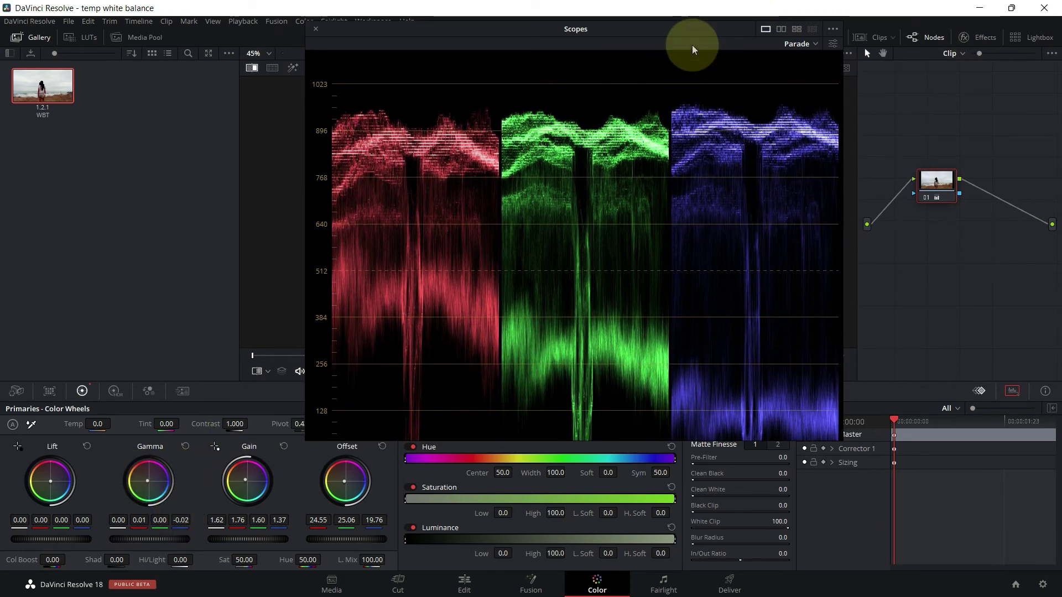
drag(685, 31, 823, 125)
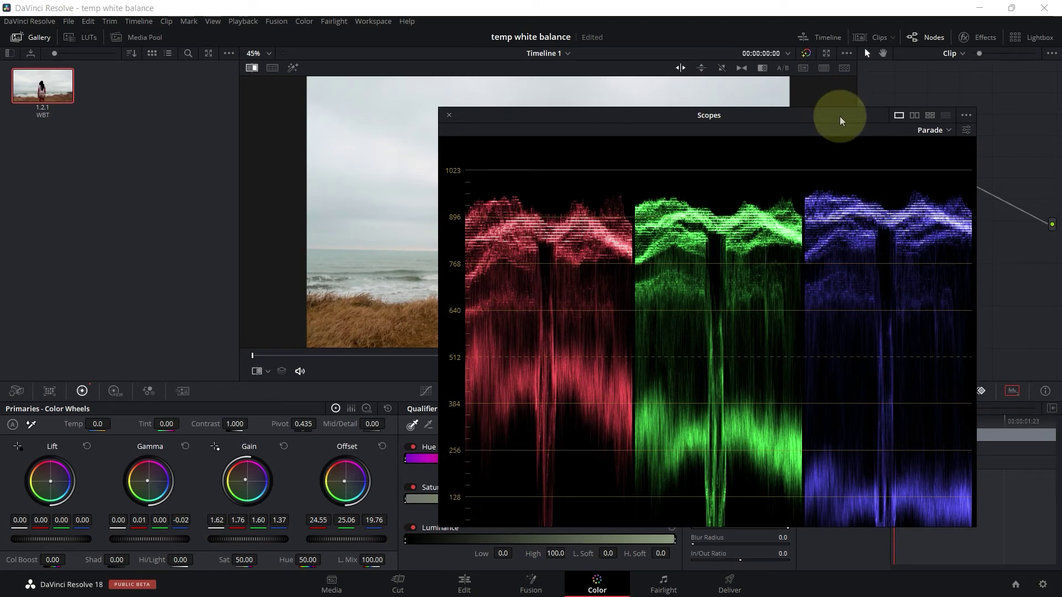
Step: Lift the shadows to 0.03 and switch the scope to Waveform
drag(840, 116, 960, 67)
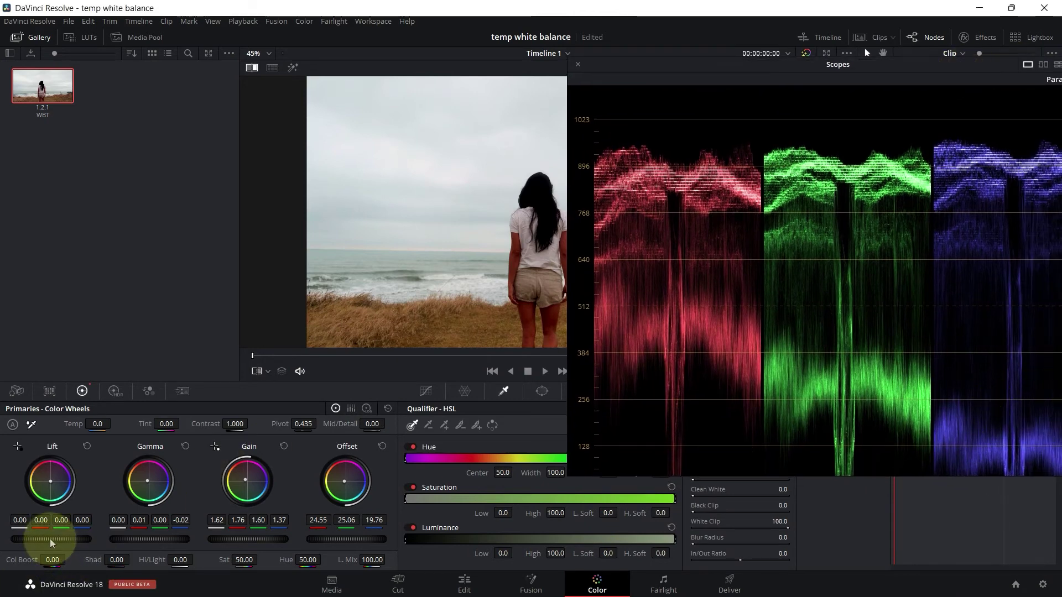
drag(52, 543, 91, 539)
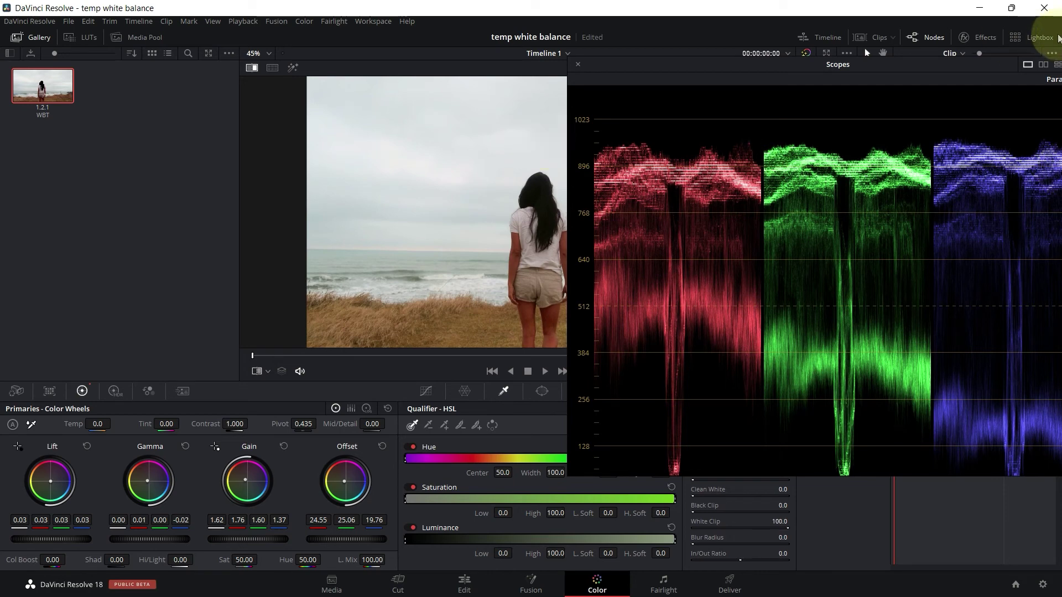
drag(987, 63, 892, 63)
click(968, 79)
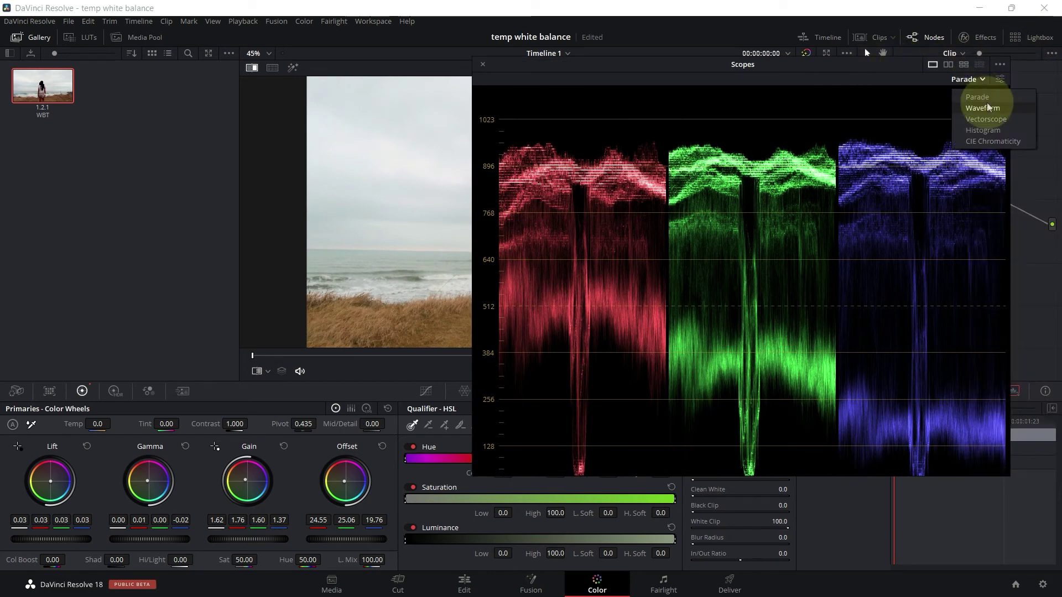
click(983, 108)
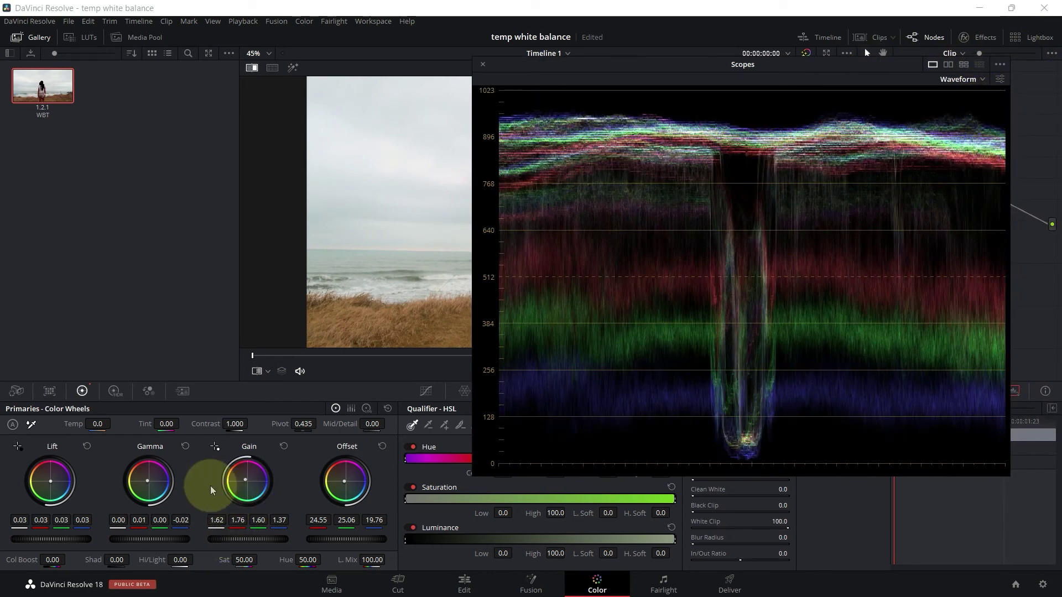
Step: Set Gain to red 1.80, green 1.60, blue 1.35 and close the floating scopes
drag(240, 483, 245, 479)
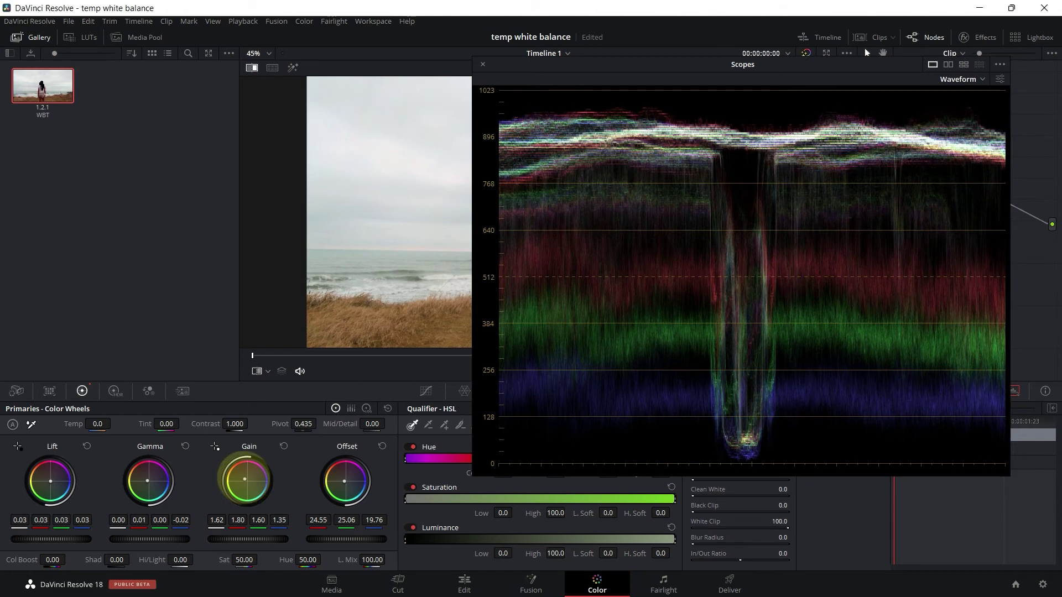
drag(788, 65, 650, 65)
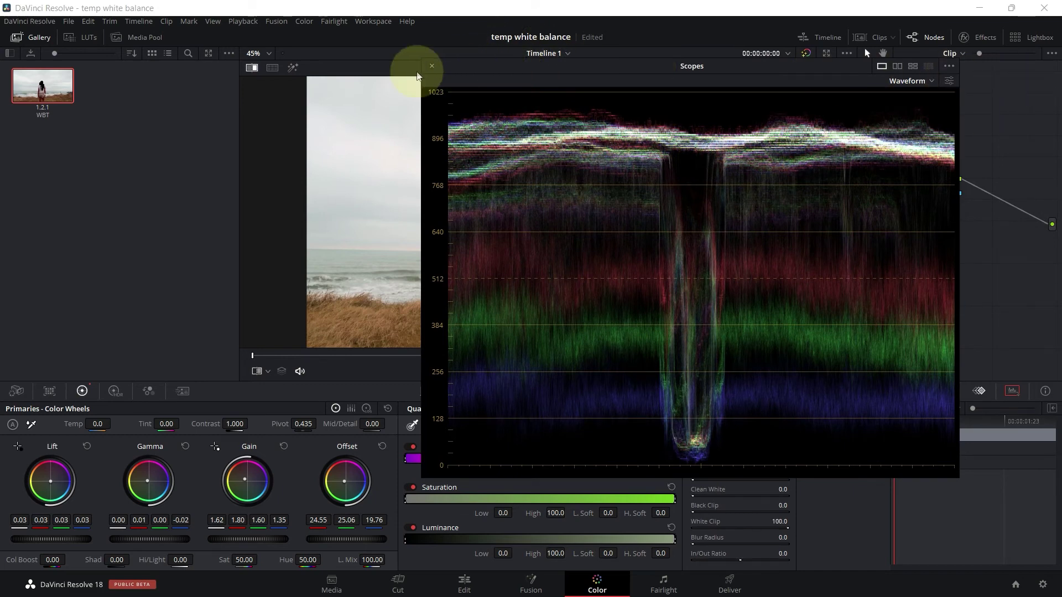
click(433, 66)
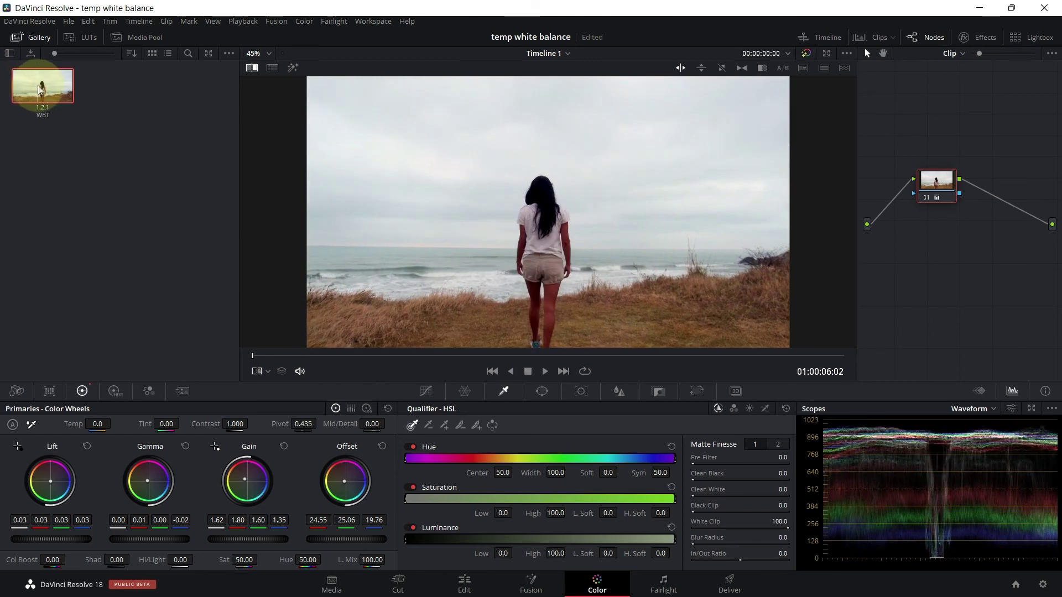
Step: Re-enable the image wipe and load the WBT still as the split-screen reference
click(255, 70)
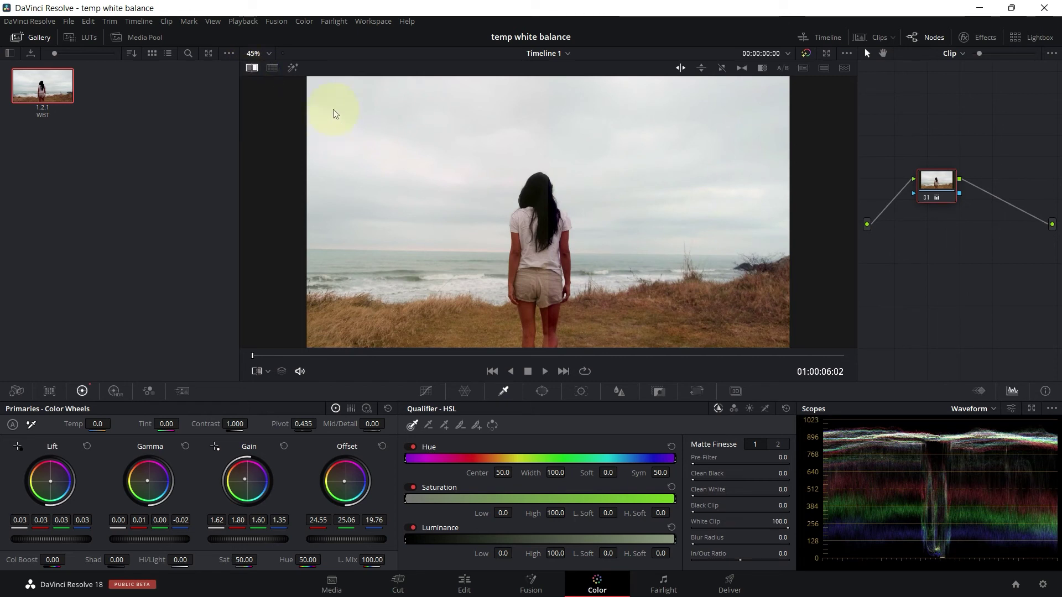
click(254, 71)
mouse_move(66, 91)
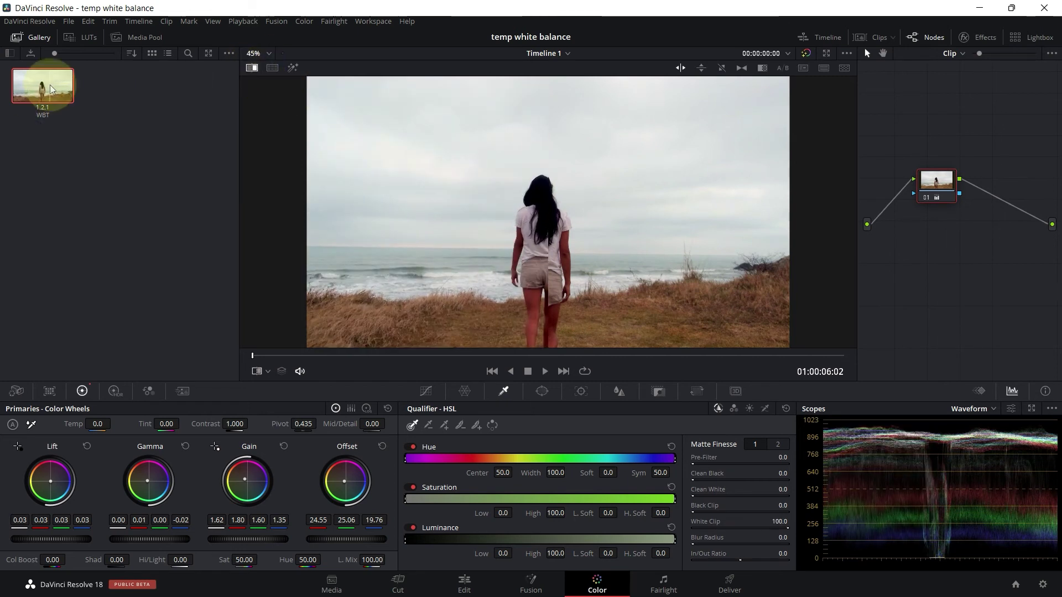
double_click(15, 99)
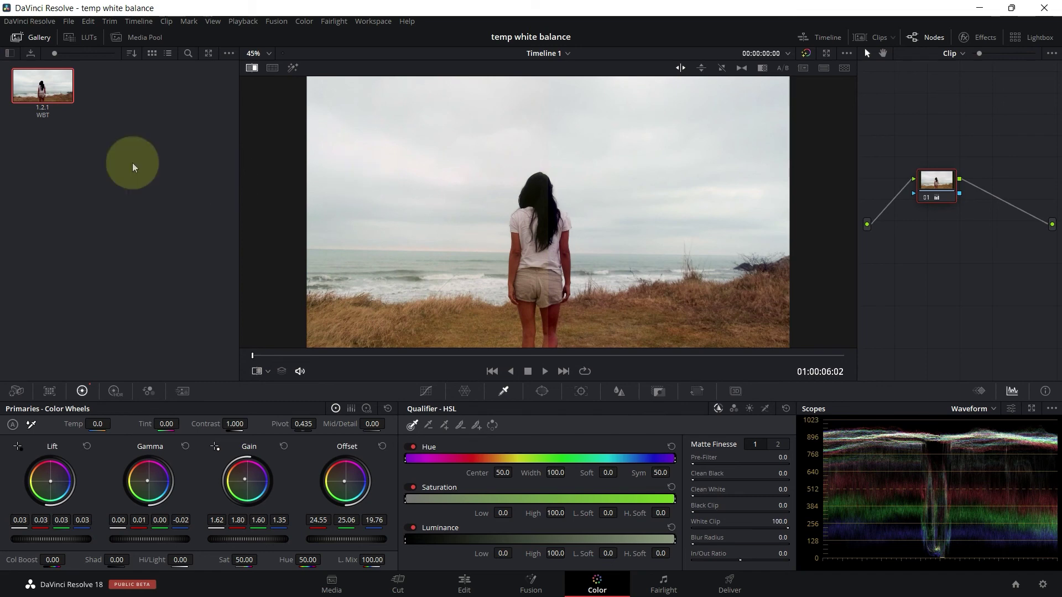